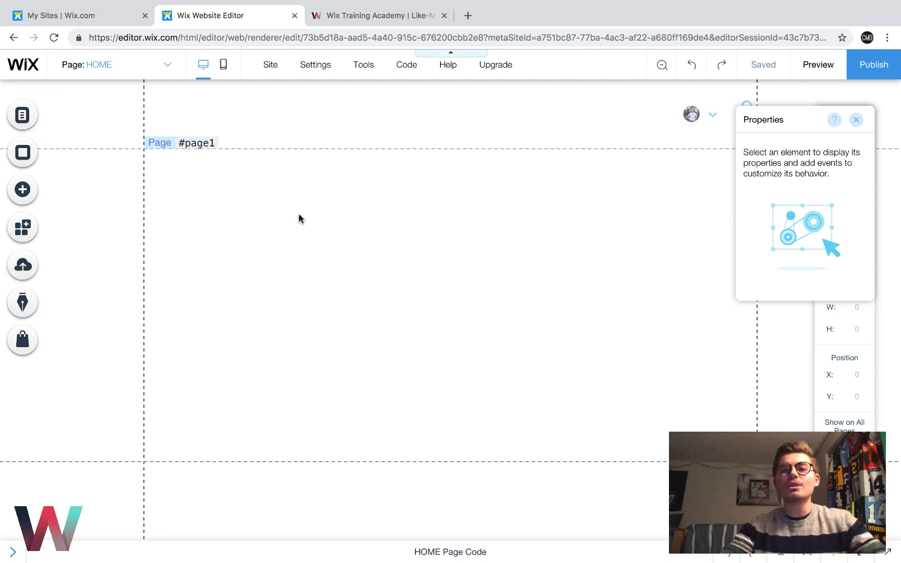
# Step: Switch to the Wix Training Academy site and close its REGISTER popup
pyautogui.click(365, 23)
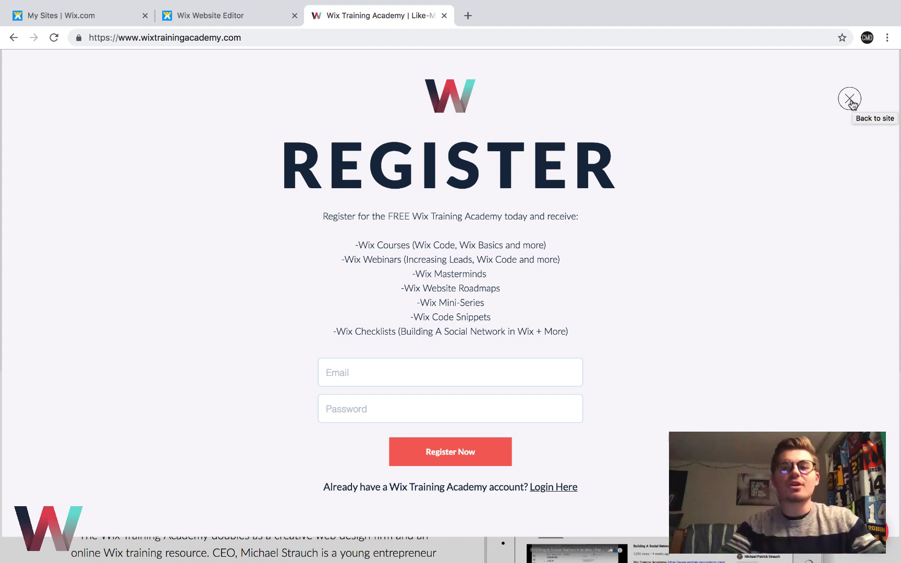
pyautogui.click(850, 99)
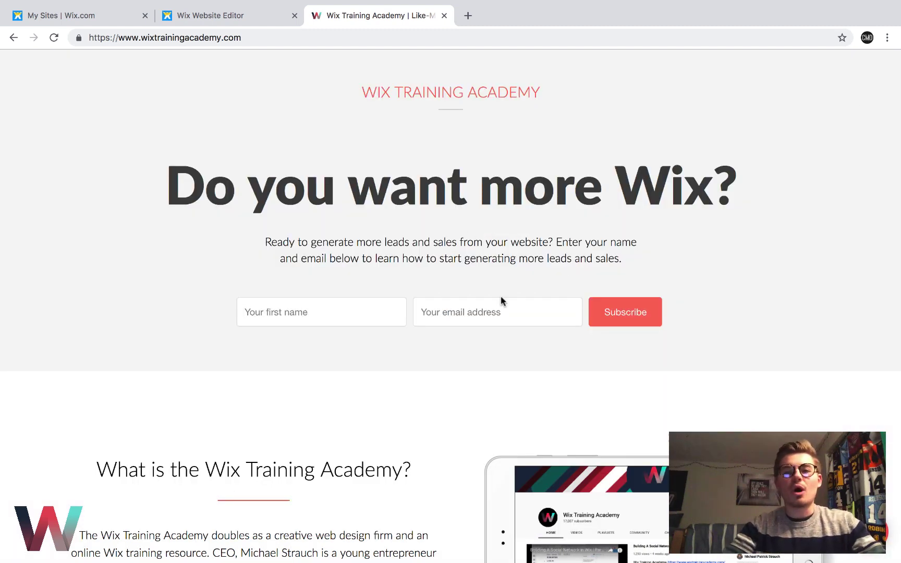
# Step: Go back to the Wix Editor and show the Wix Code panel from the Code menu
pyautogui.click(235, 15)
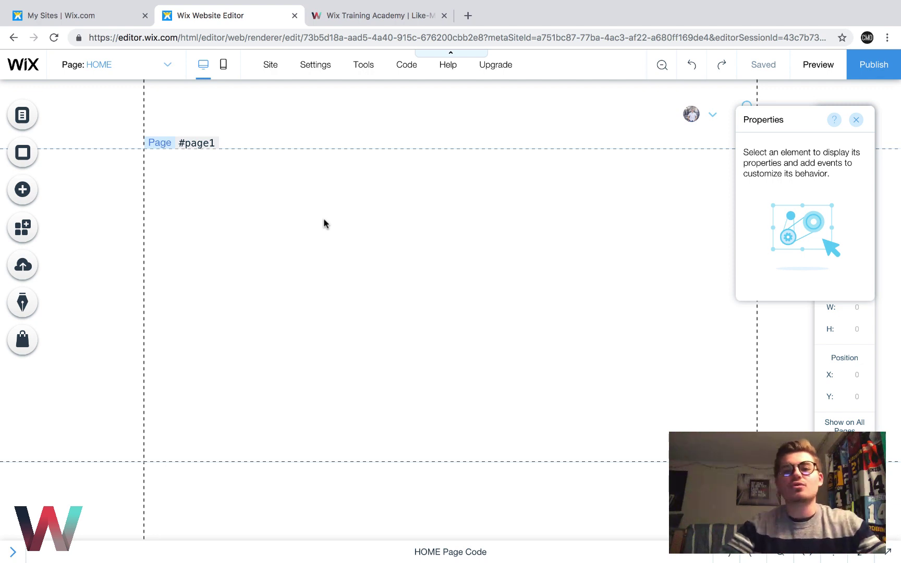
pyautogui.moveTo(408, 70)
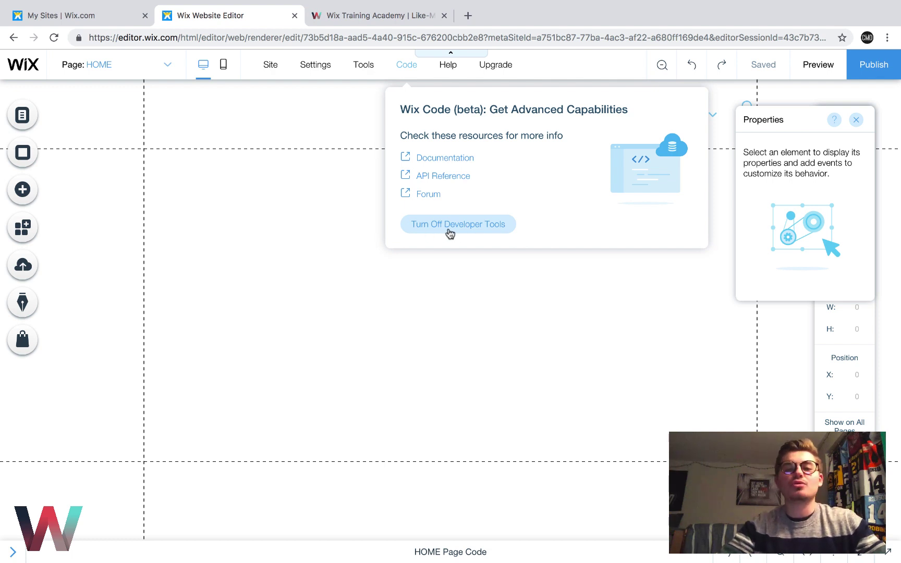
# Step: Select page1 on the canvas and open the Site Structure tree view
pyautogui.click(359, 301)
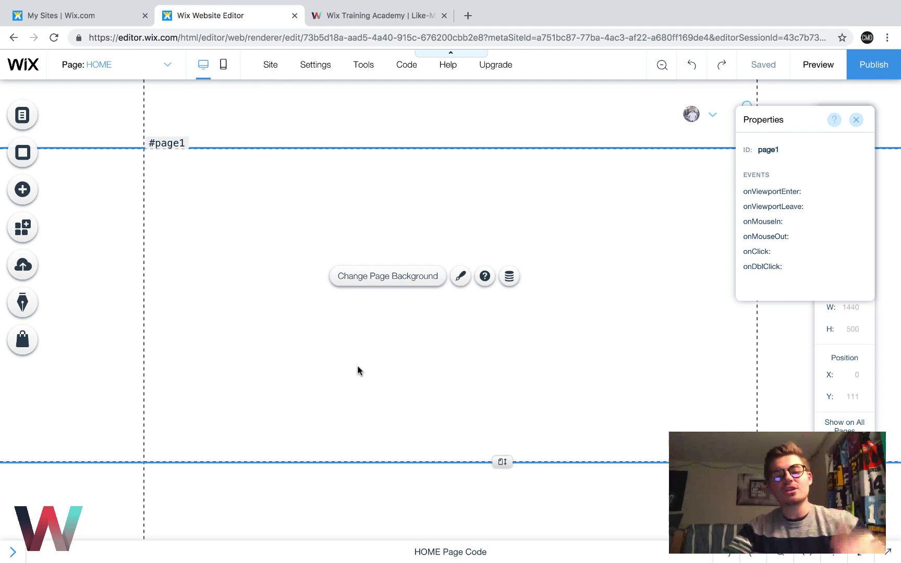
pyautogui.click(12, 553)
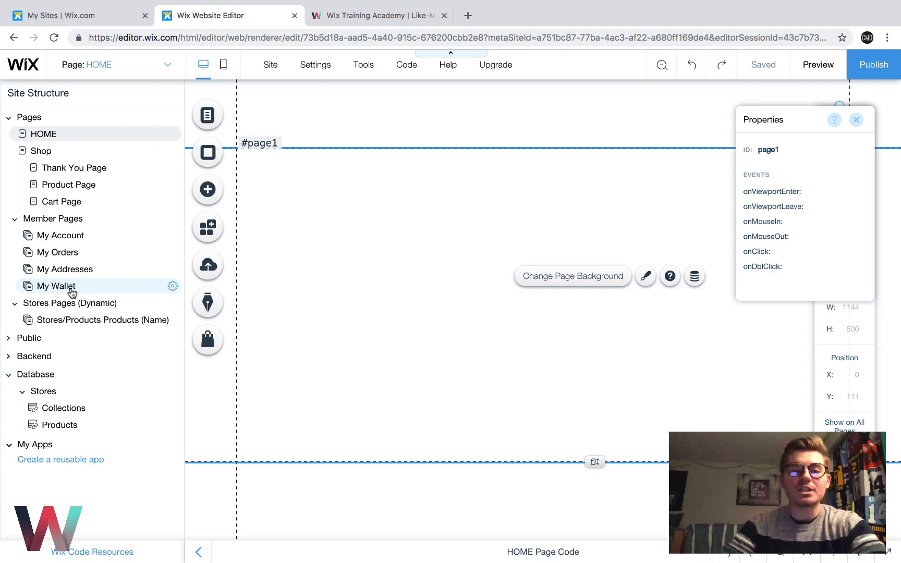
# Step: Check the Stores/Products page options, then open the Stores Collections table with All Products and Summer Collection
pyautogui.click(172, 320)
pyautogui.click(316, 322)
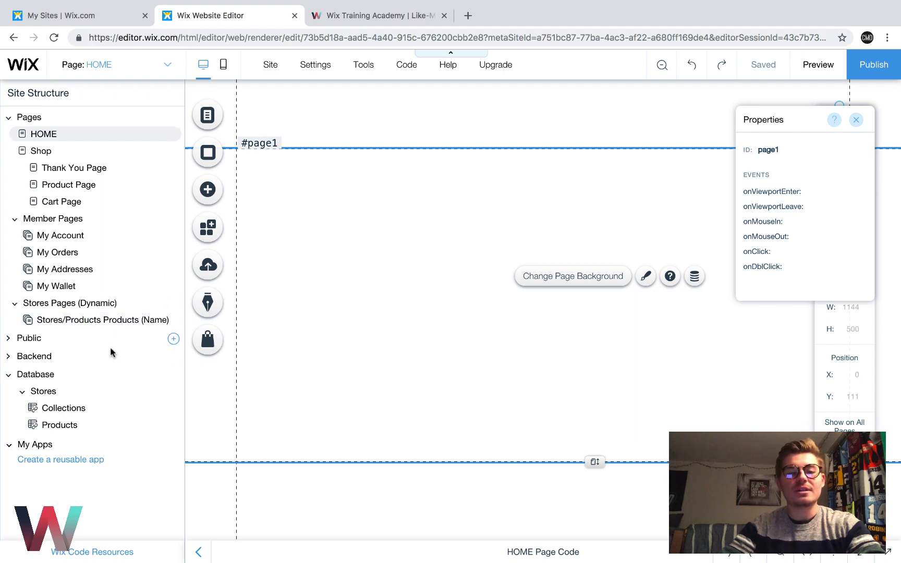
pyautogui.click(43, 394)
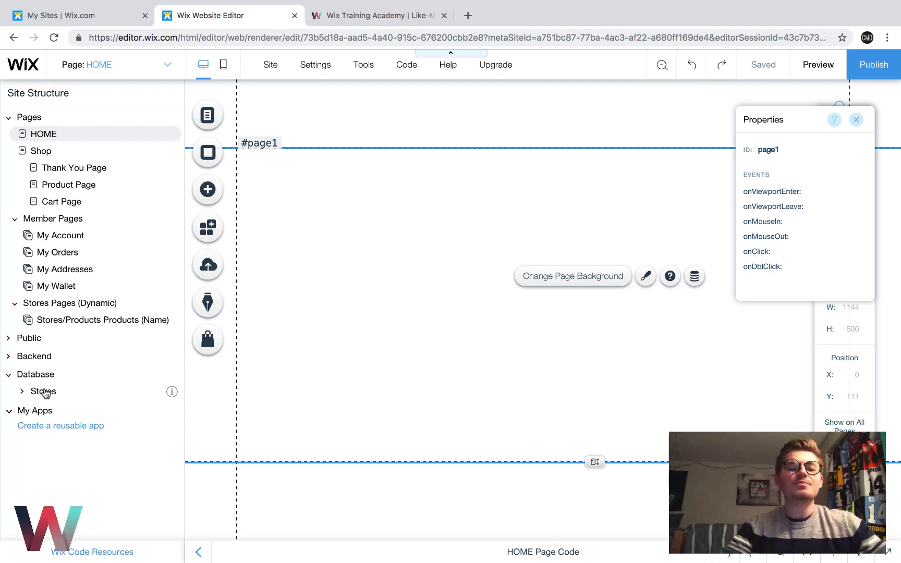
pyautogui.click(45, 393)
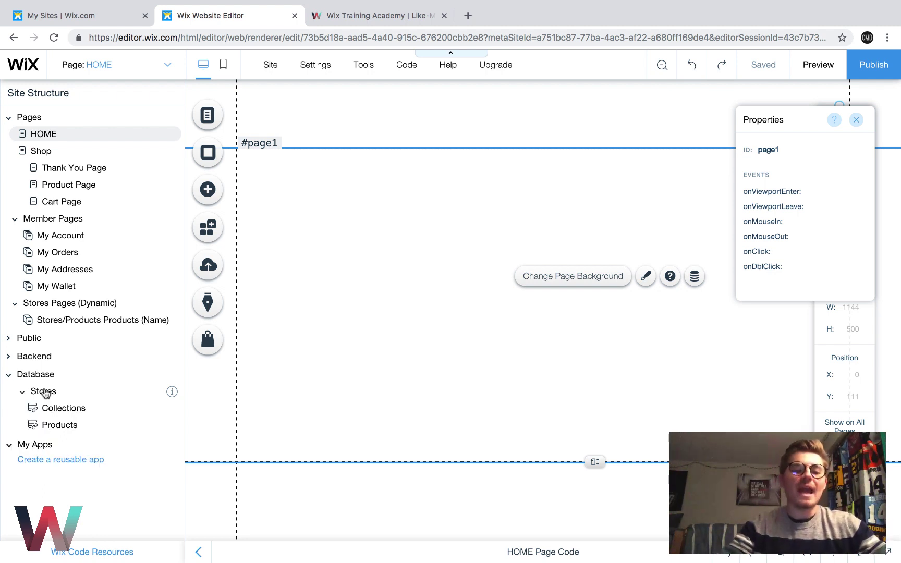
pyautogui.click(76, 408)
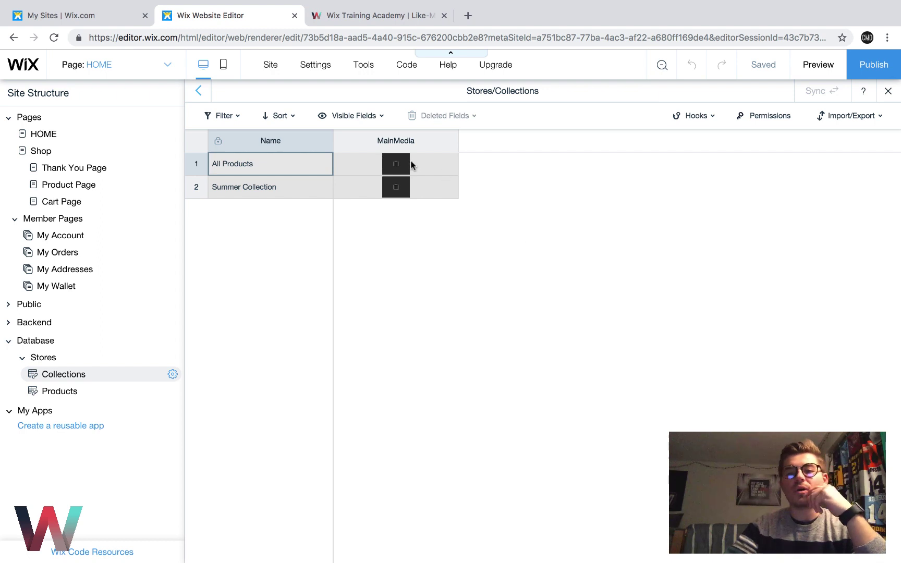
# Step: Open the Stores Products table listing its 13 products
pyautogui.moveTo(399, 170)
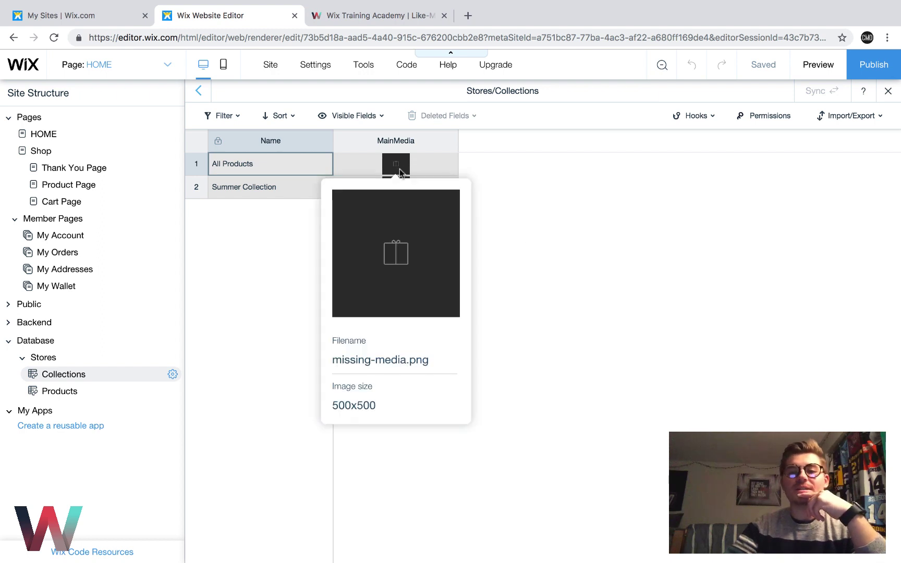
pyautogui.click(97, 397)
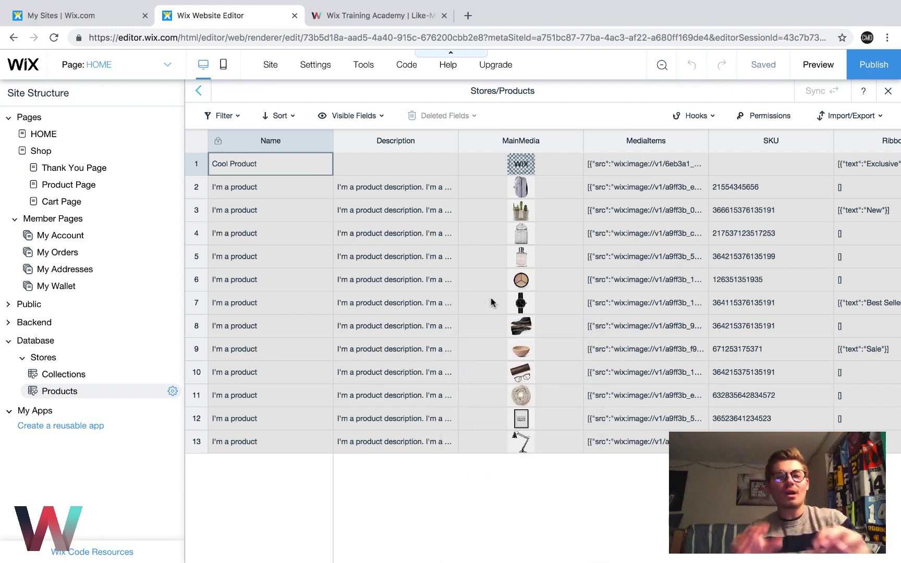
# Step: Scroll through the first Products columns and select the first product's empty Description cell
pyautogui.hscroll(12, 491, 298)
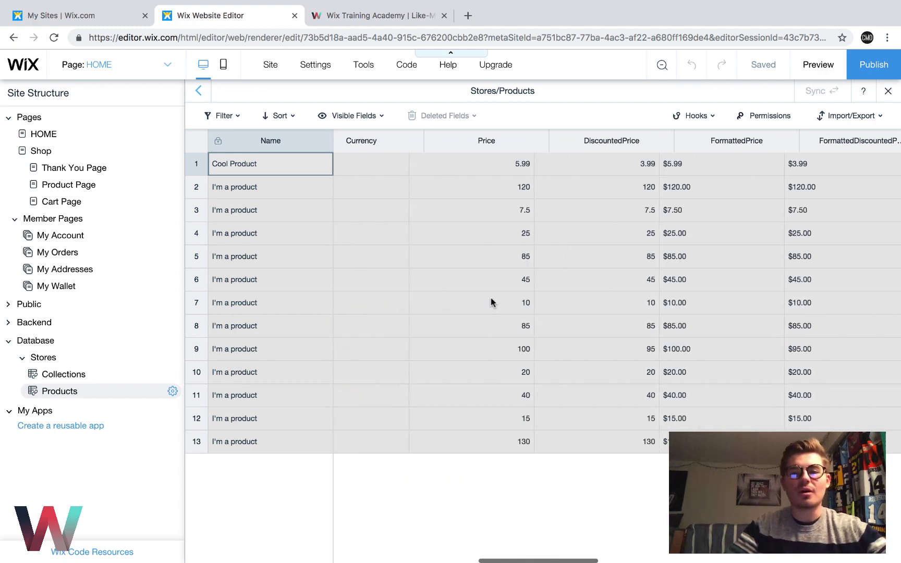
pyautogui.hscroll(15, 491, 302)
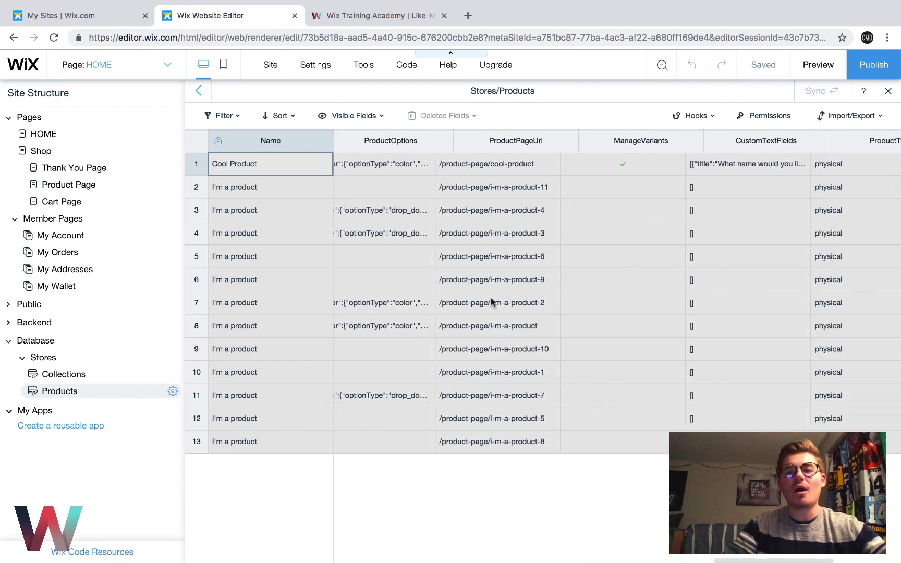
pyautogui.hscroll(4, 490, 302)
pyautogui.hscroll(-15, 490, 302)
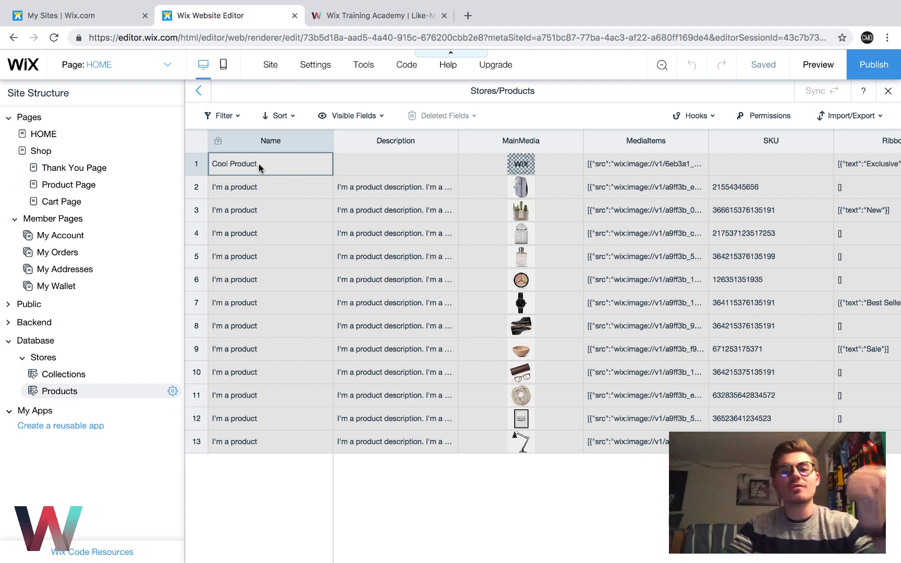
pyautogui.hscroll(1, 371, 172)
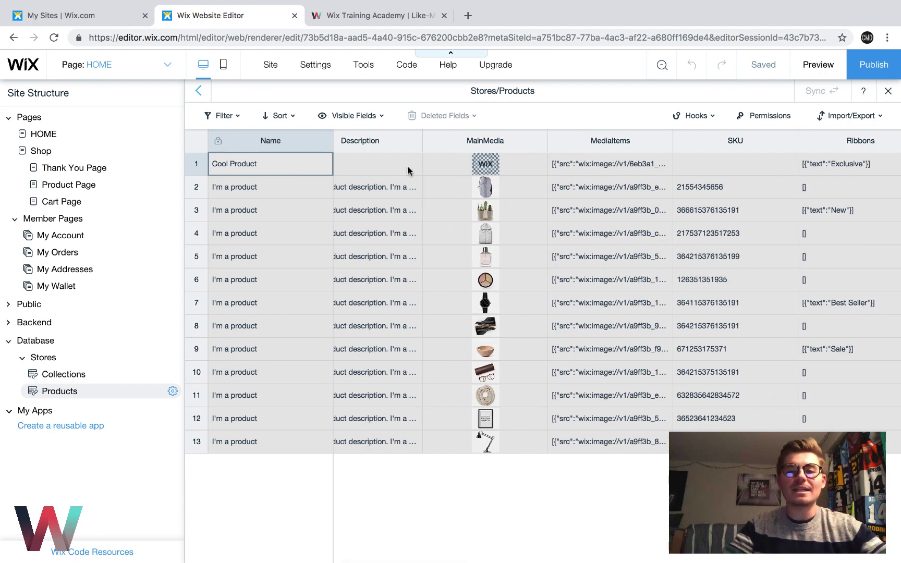
pyautogui.click(363, 165)
pyautogui.hscroll(3, 488, 188)
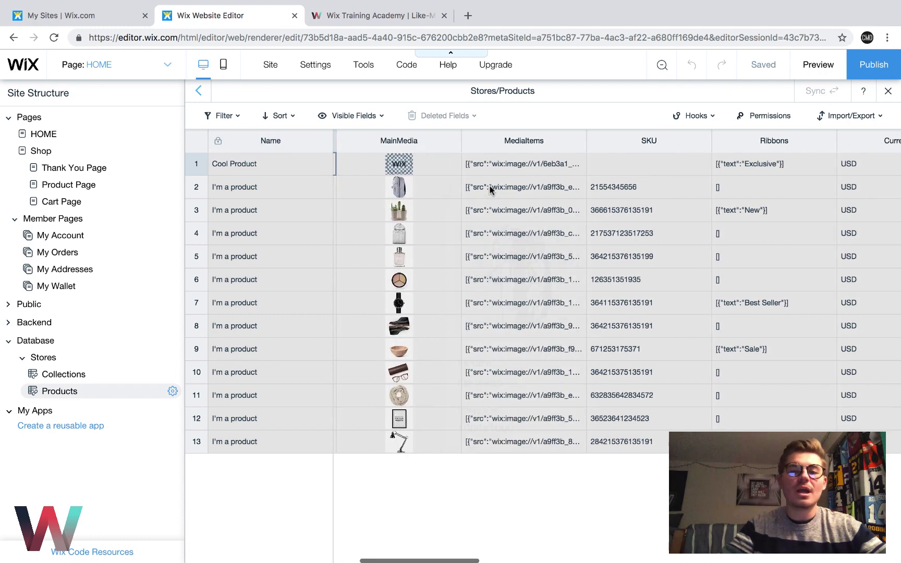
pyautogui.moveTo(364, 167)
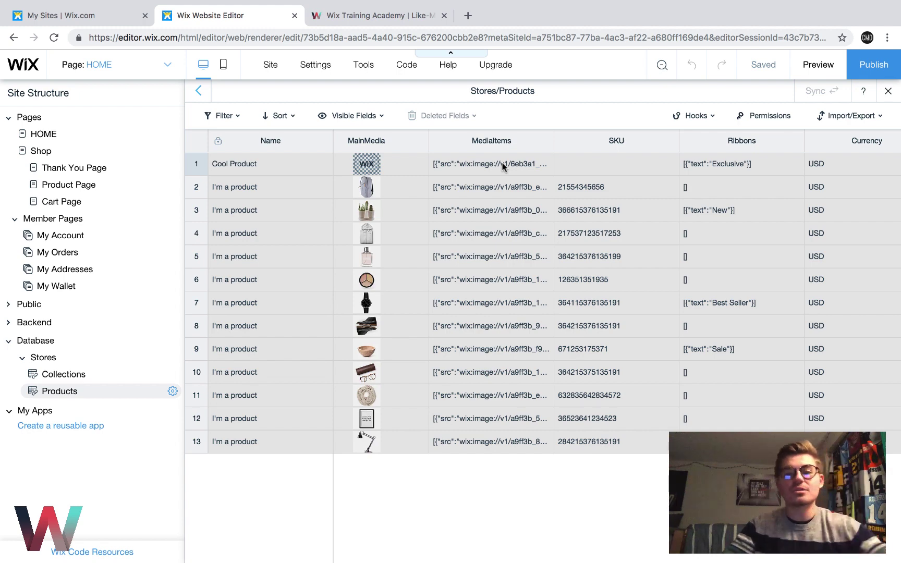
# Step: Scroll across the remaining columns to Weight, then reload the editor
pyautogui.hscroll(3, 502, 167)
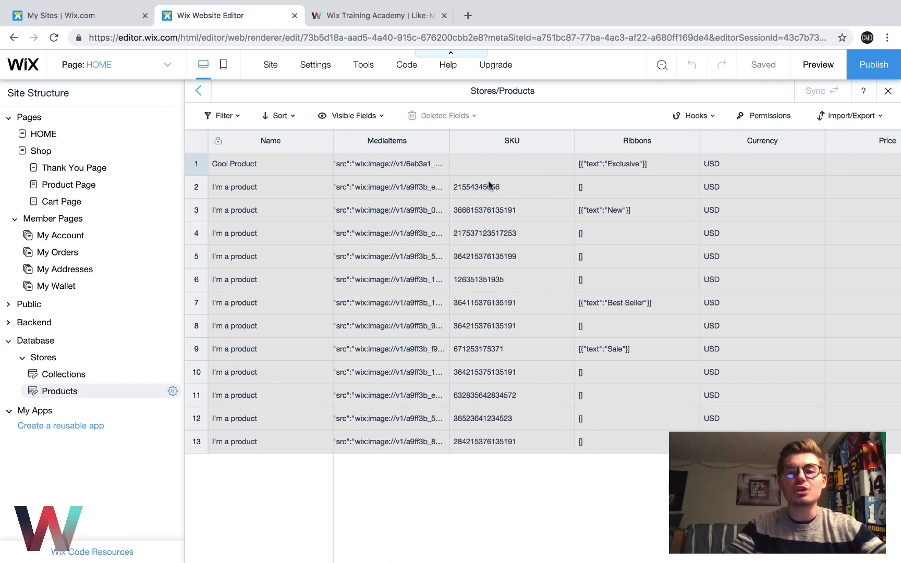
pyautogui.hscroll(3, 489, 184)
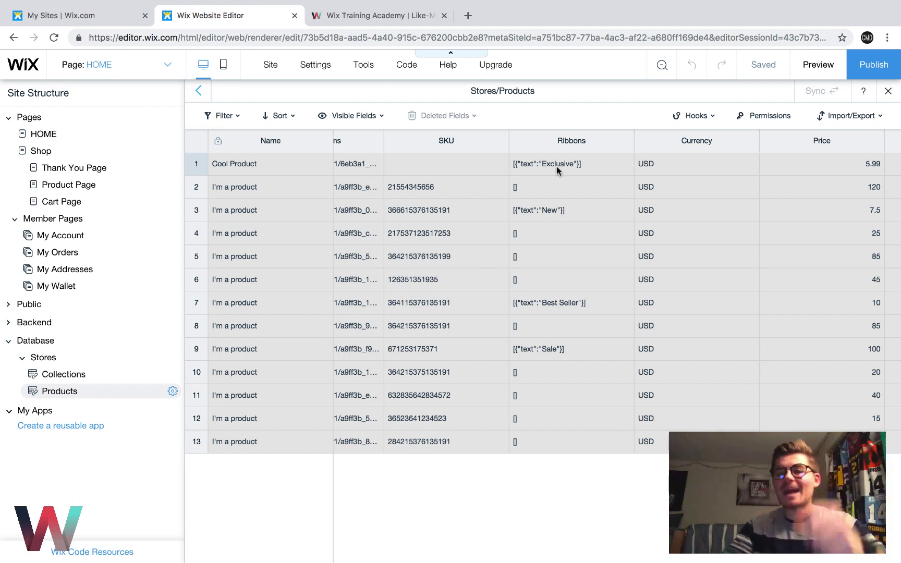
pyautogui.hscroll(10, 556, 166)
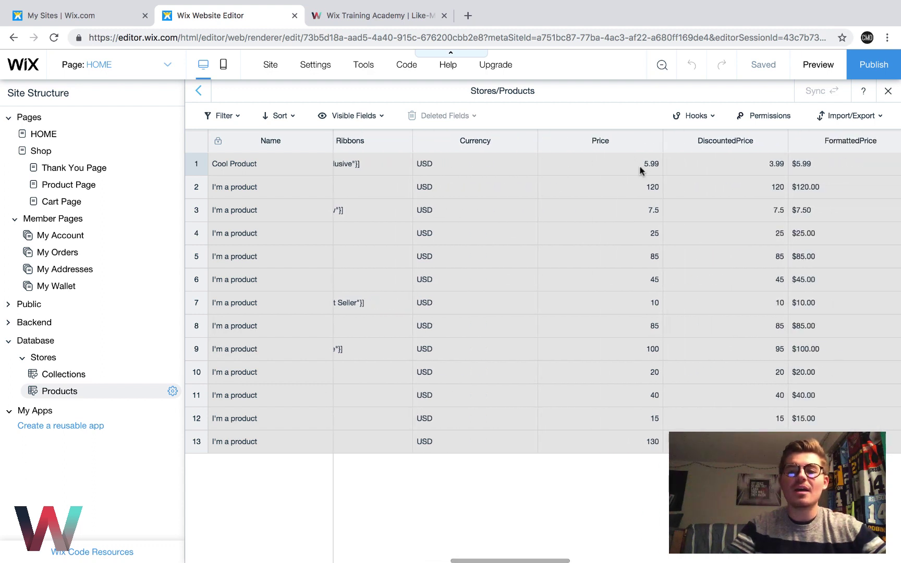
pyautogui.hscroll(5, 641, 170)
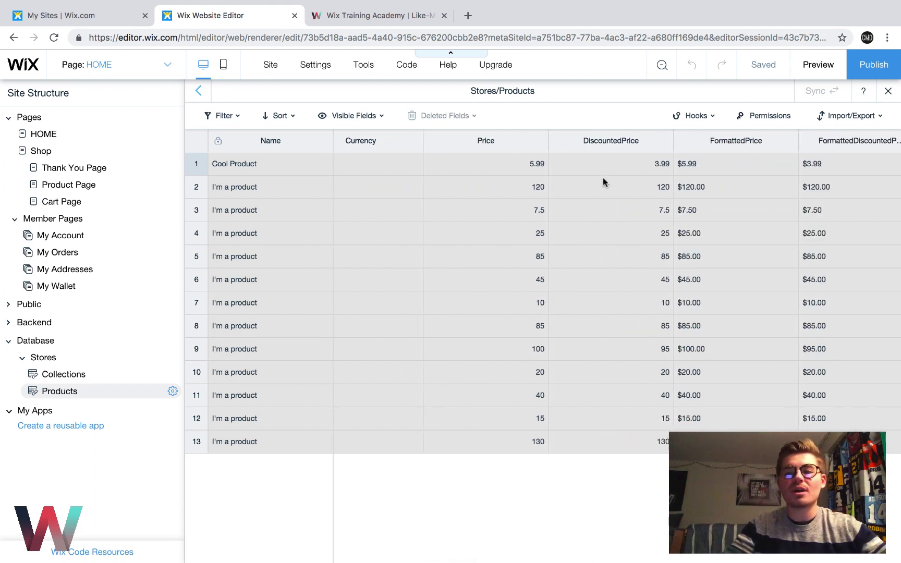
pyautogui.hscroll(3, 636, 172)
pyautogui.hscroll(7, 663, 187)
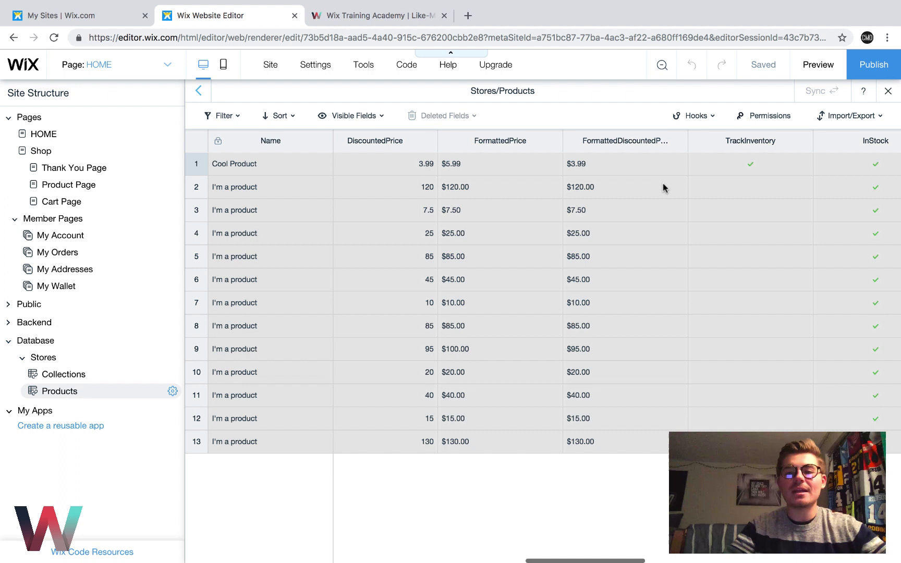
pyautogui.hscroll(8, 590, 171)
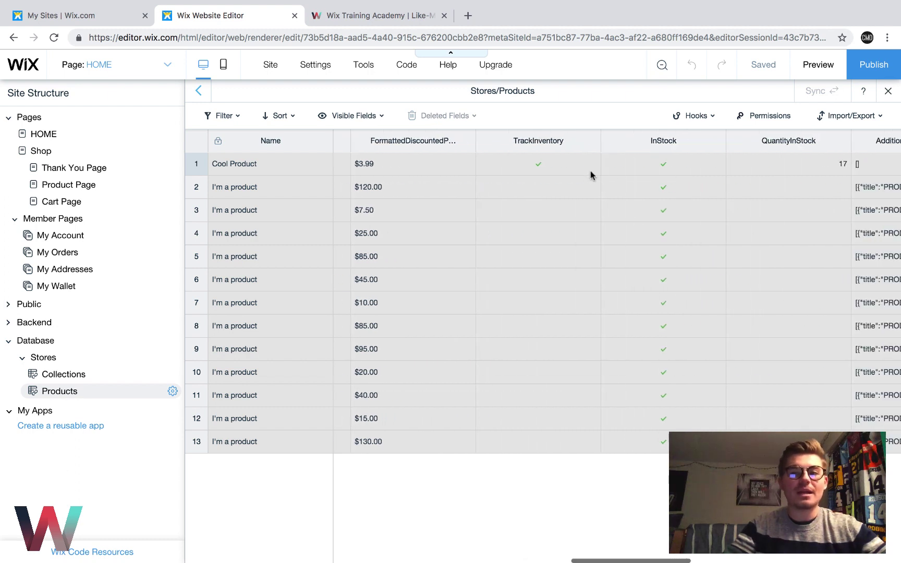
pyautogui.hscroll(6, 692, 169)
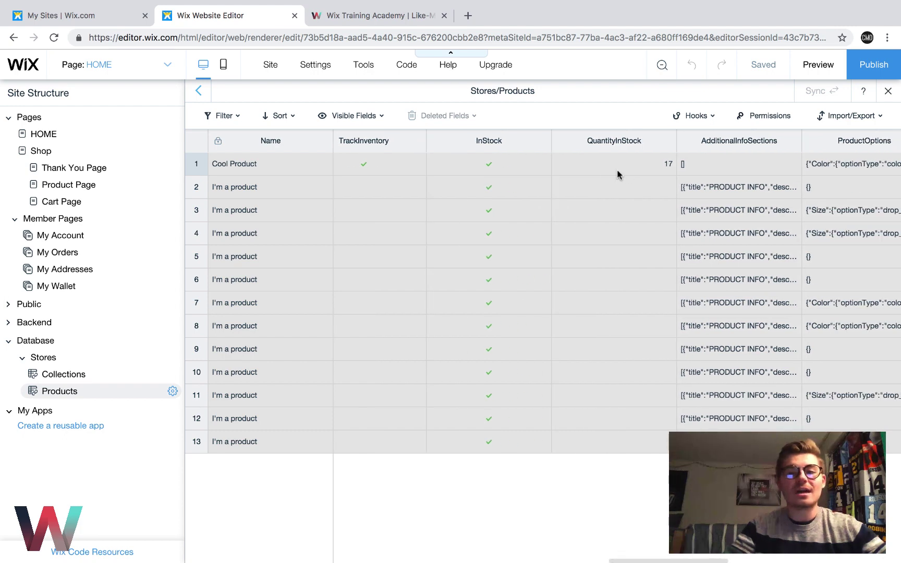
pyautogui.hscroll(7, 638, 163)
pyautogui.hscroll(6, 599, 169)
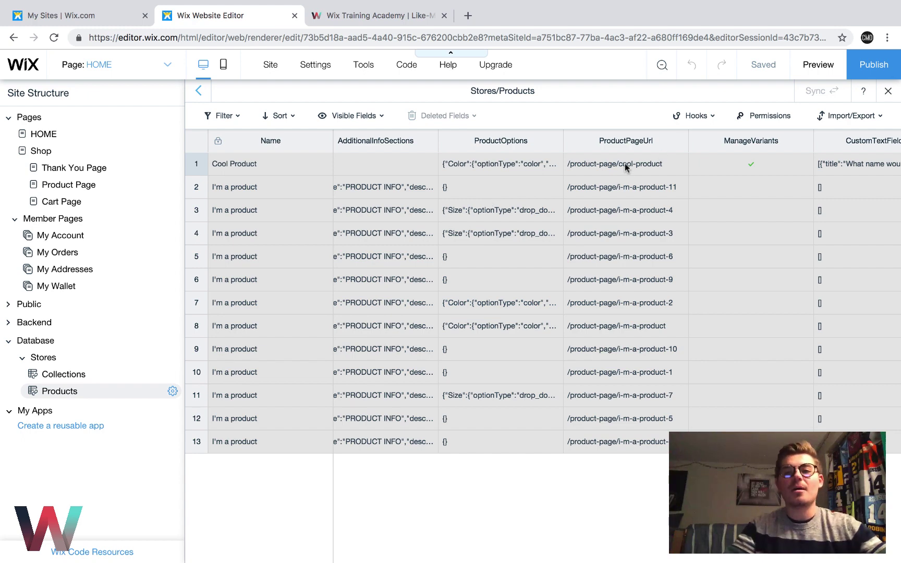
pyautogui.hscroll(6, 624, 163)
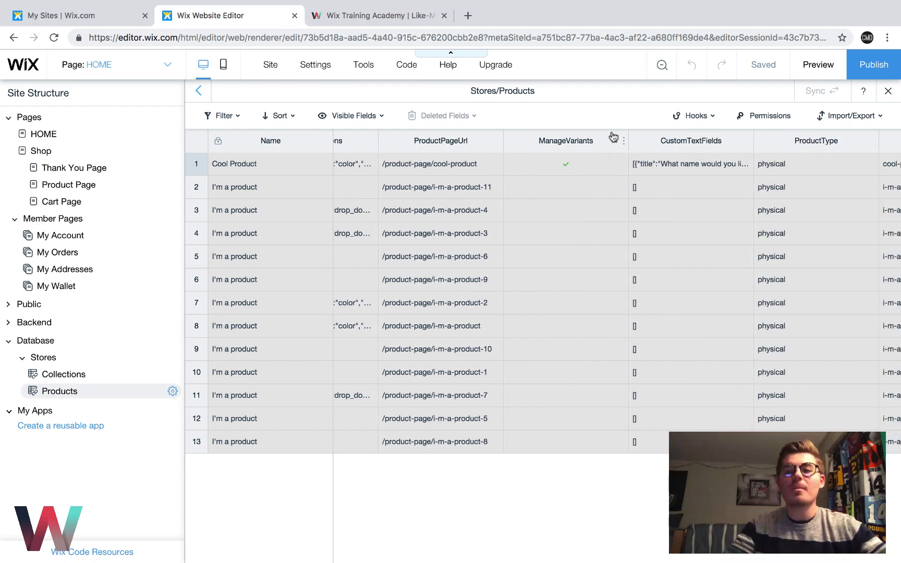
pyautogui.hscroll(3, 685, 180)
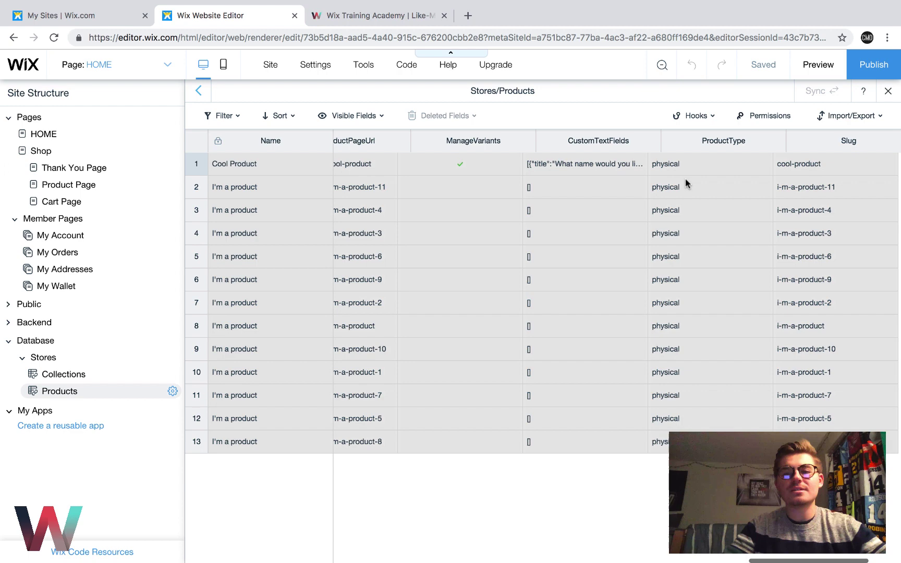
pyautogui.hscroll(4, 685, 180)
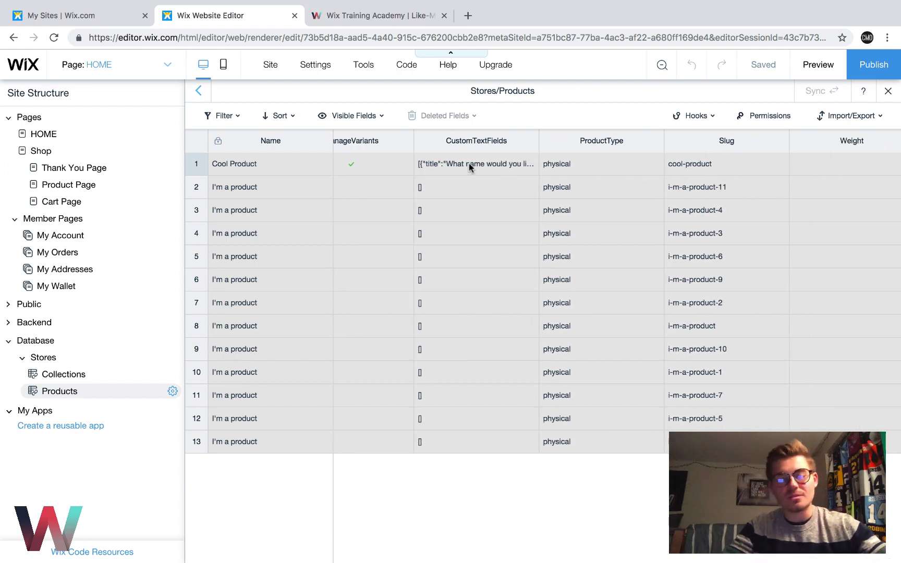
pyautogui.hscroll(1, 469, 164)
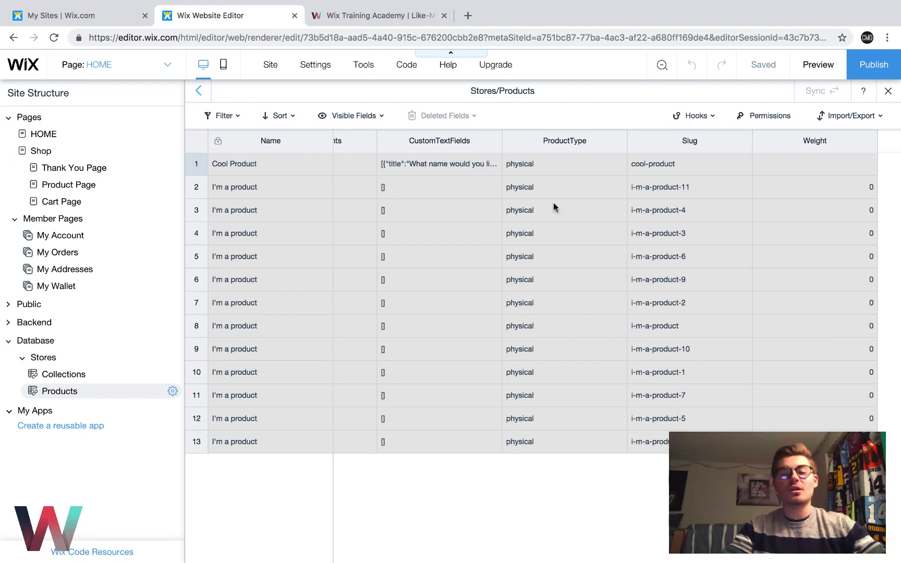
pyautogui.hscroll(-8, 553, 203)
pyautogui.hscroll(-8, 554, 207)
pyautogui.press('super+r')
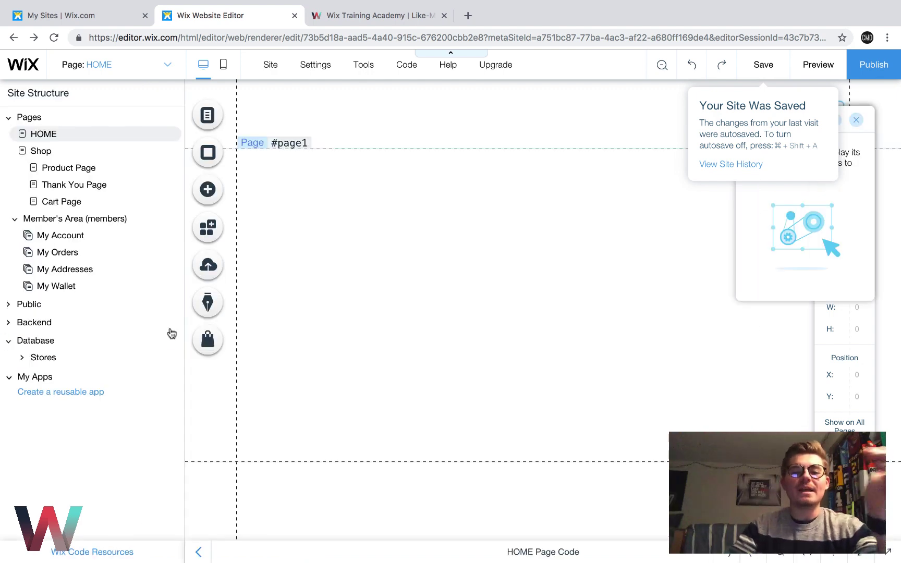
# Step: Expand Database > Stores to list its Collections and Products tables
pyautogui.click(53, 359)
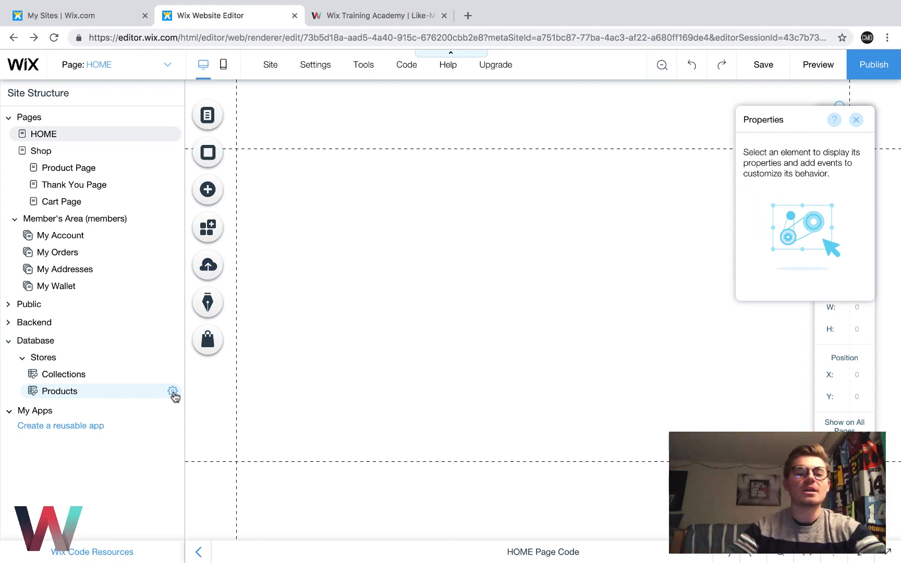
# Step: Add a dynamic page from the Products gear menu, keeping Item Page as the type
pyautogui.click(173, 391)
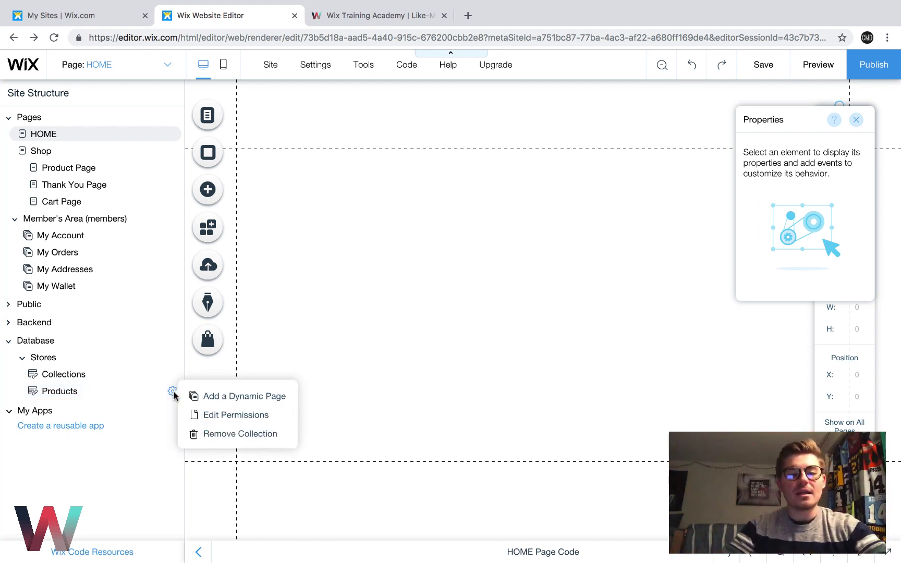
pyautogui.click(223, 398)
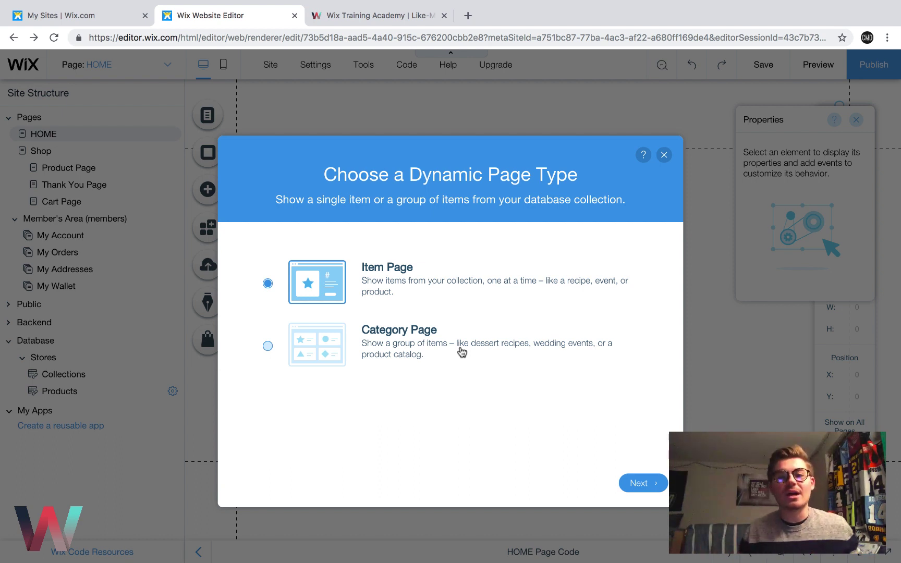
# Step: Confirm the item page URL Stores/Products/{Name} and create the page
pyautogui.click(651, 487)
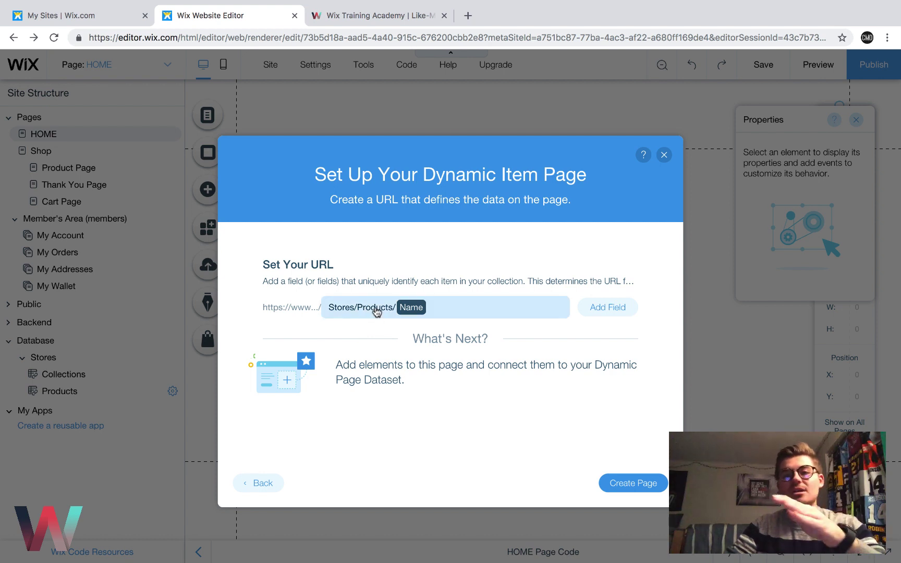
pyautogui.click(416, 310)
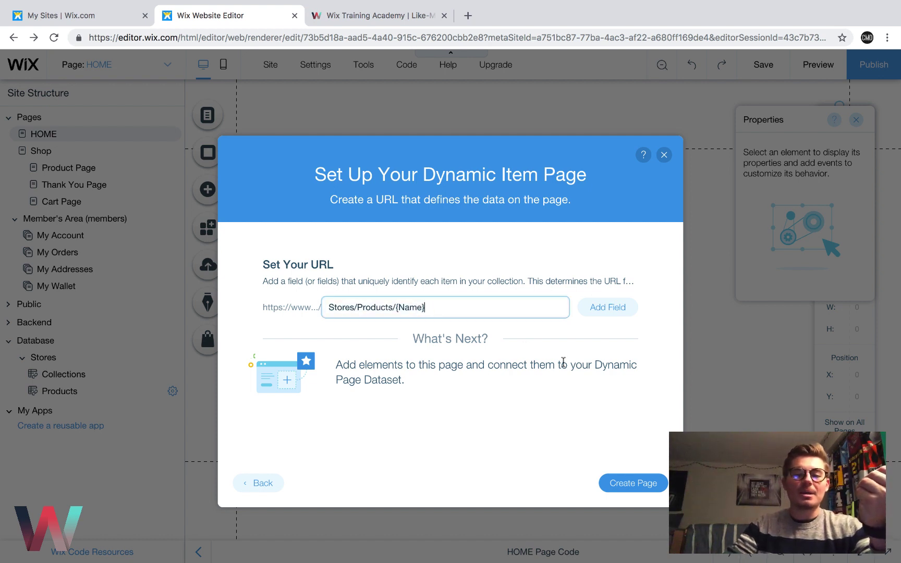
pyautogui.click(624, 475)
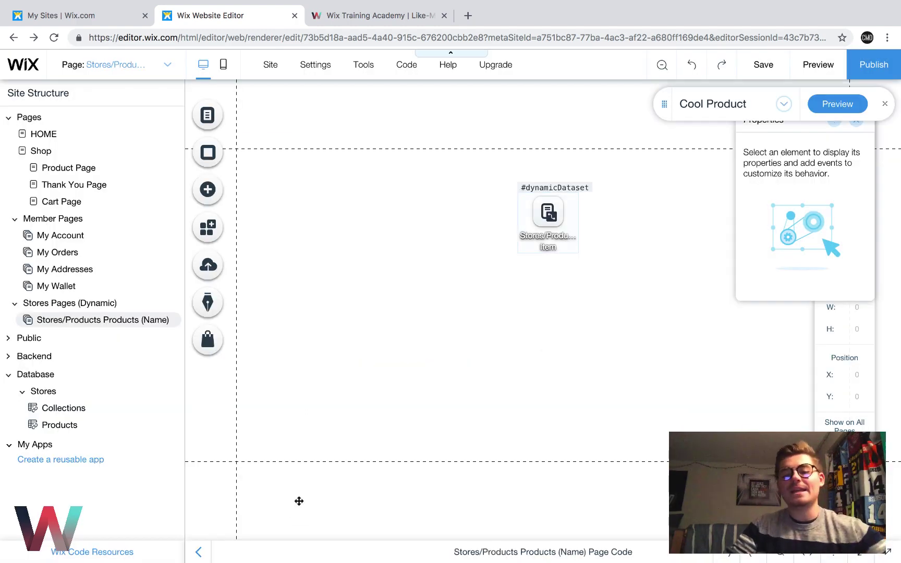
# Step: Move the dynamicDataset to the page's top-left, then switch to the Wix Training Academy site
pyautogui.click(203, 549)
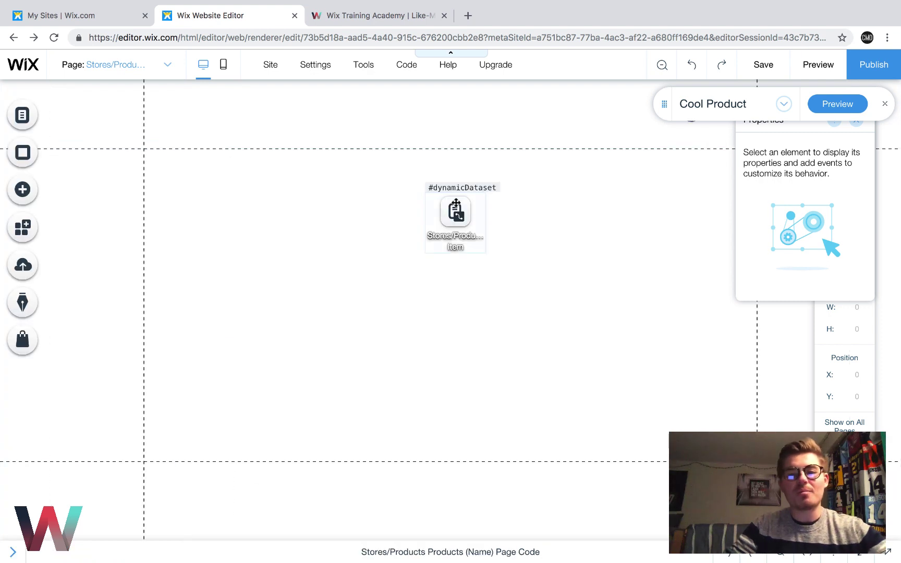
pyautogui.moveTo(455, 203); pyautogui.dragTo(87, 174)
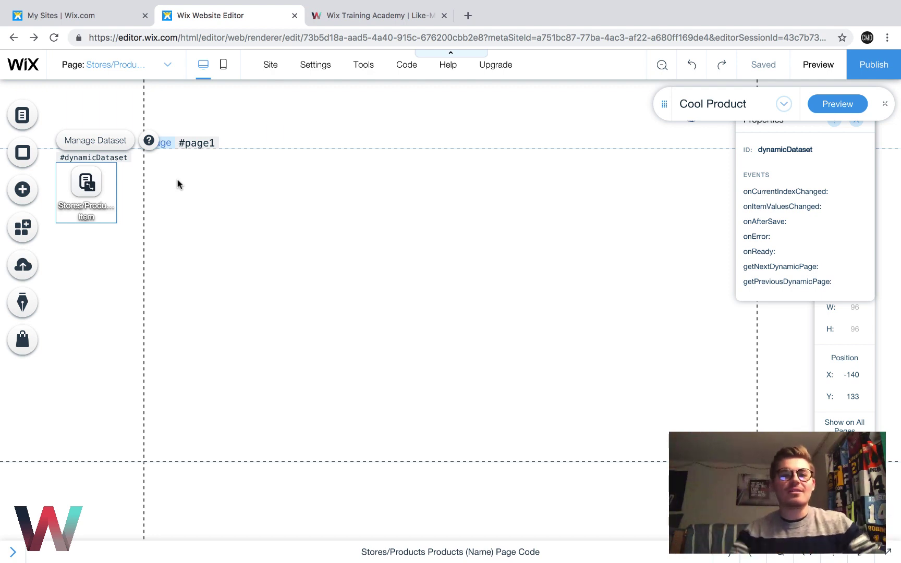
pyautogui.click(355, 16)
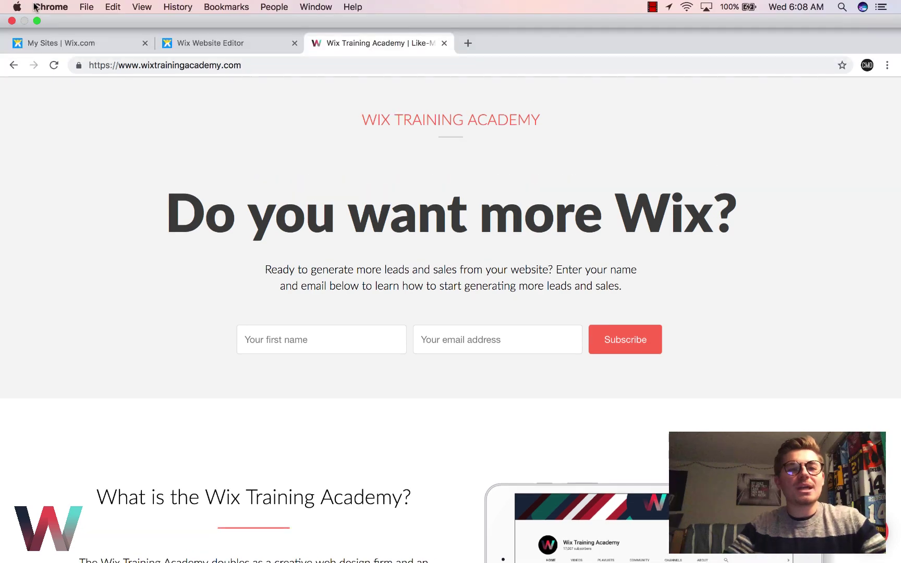
pyautogui.click(36, 20)
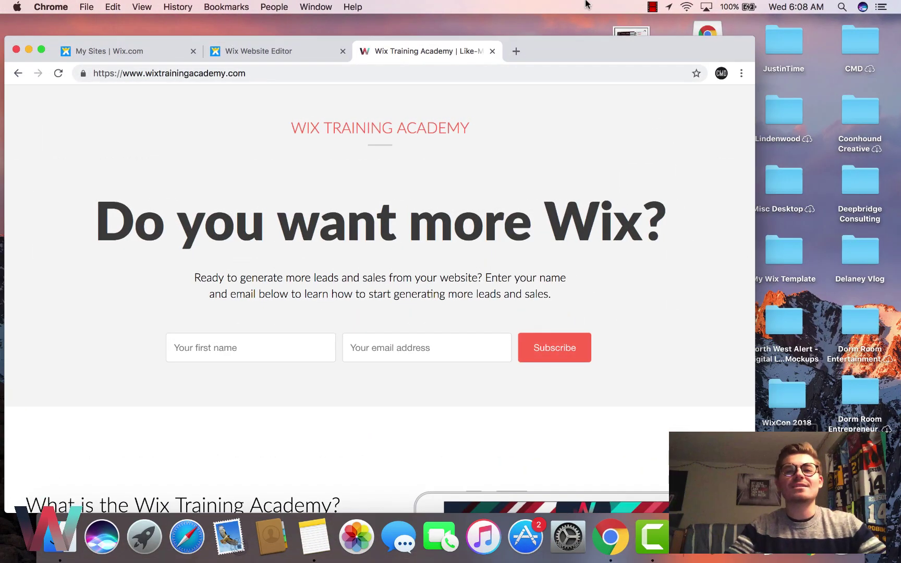
pyautogui.click(652, 7)
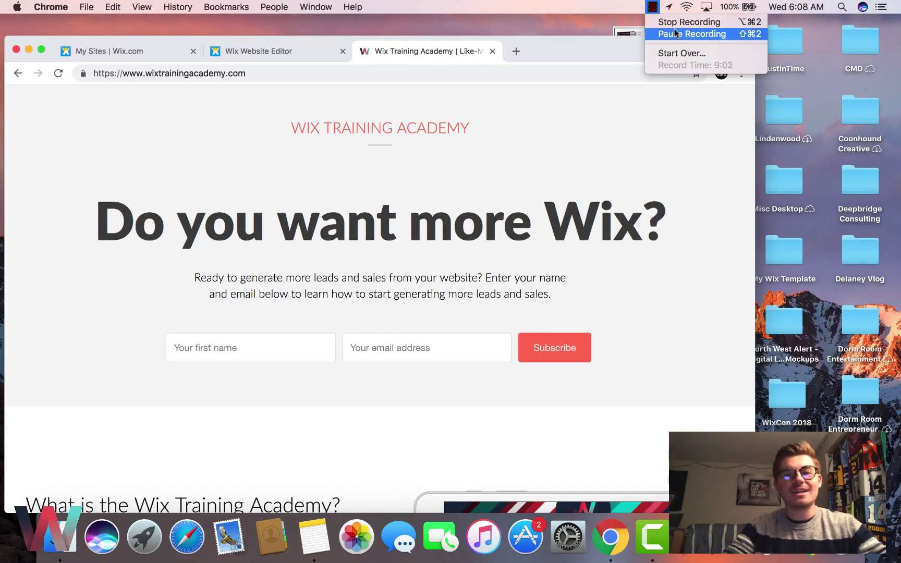